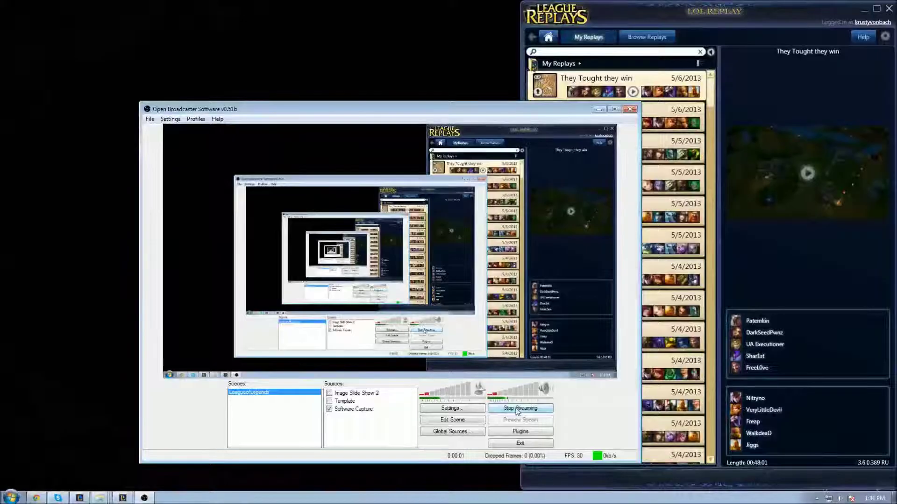
# Step: Minimize the OBS recorder window so the LOL Replay list is fully visible
pyautogui.click(599, 108)
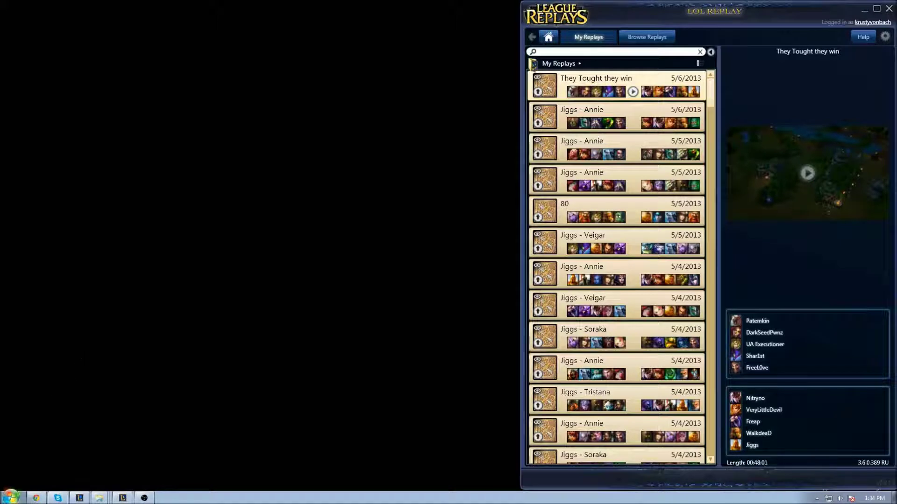
pyautogui.click(10, 497)
# Step: Browse to C:\Riot Games\League of Legends\RADS\projects\lol_game_client\releases
pyautogui.click(187, 372)
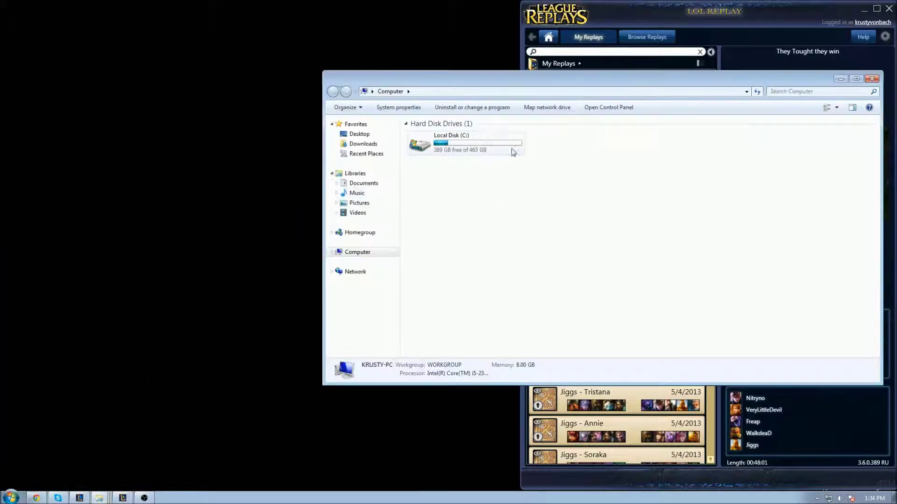
pyautogui.doubleClick(464, 154)
pyautogui.doubleClick(446, 194)
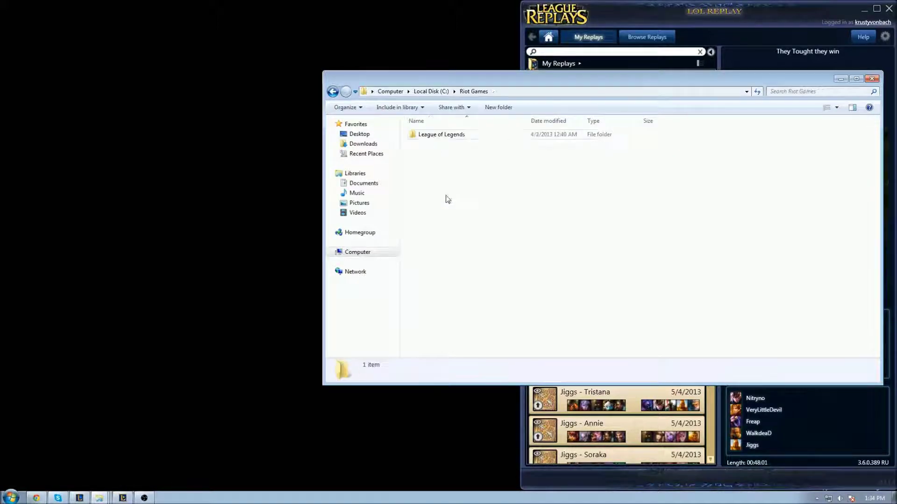
pyautogui.doubleClick(435, 136)
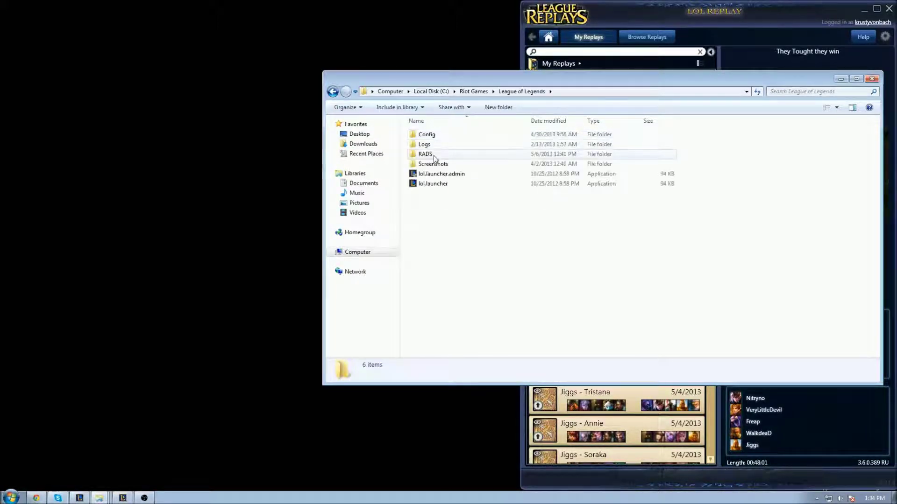
pyautogui.doubleClick(433, 155)
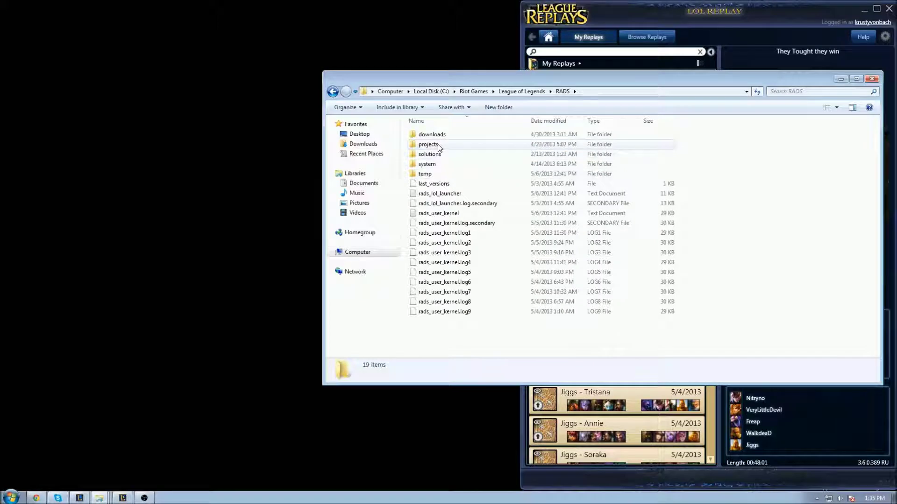
pyautogui.doubleClick(429, 145)
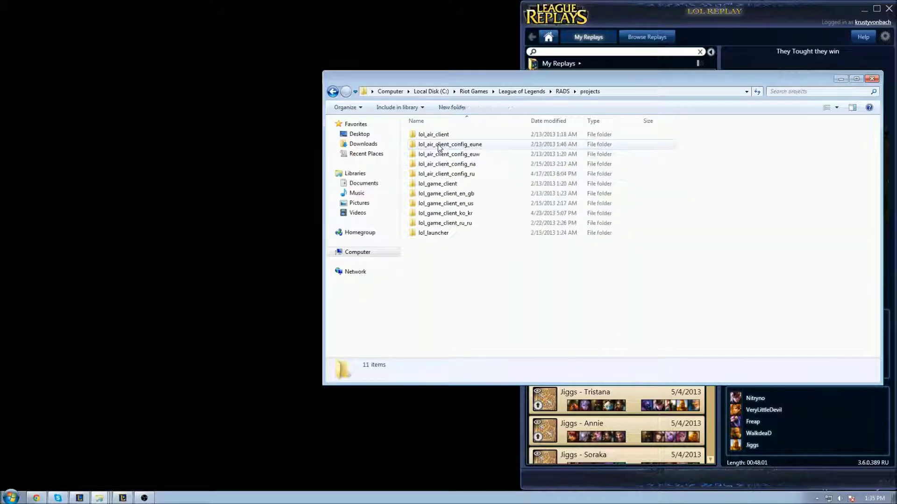
pyautogui.doubleClick(449, 186)
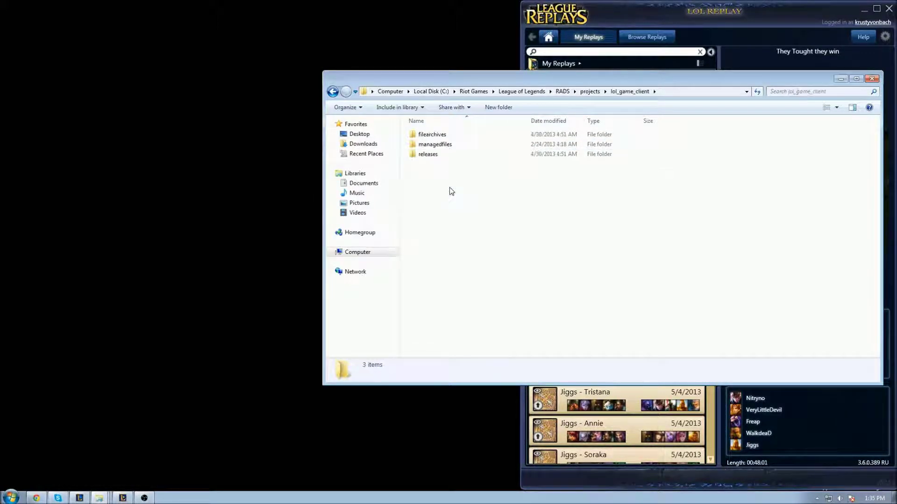
pyautogui.doubleClick(428, 155)
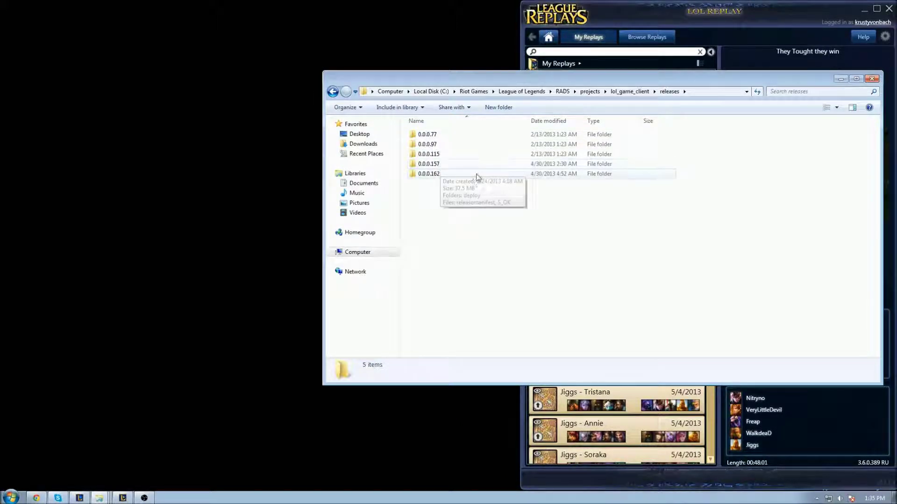
# Step: Open the deploy folder inside release 0.0.0.162
pyautogui.click(452, 175)
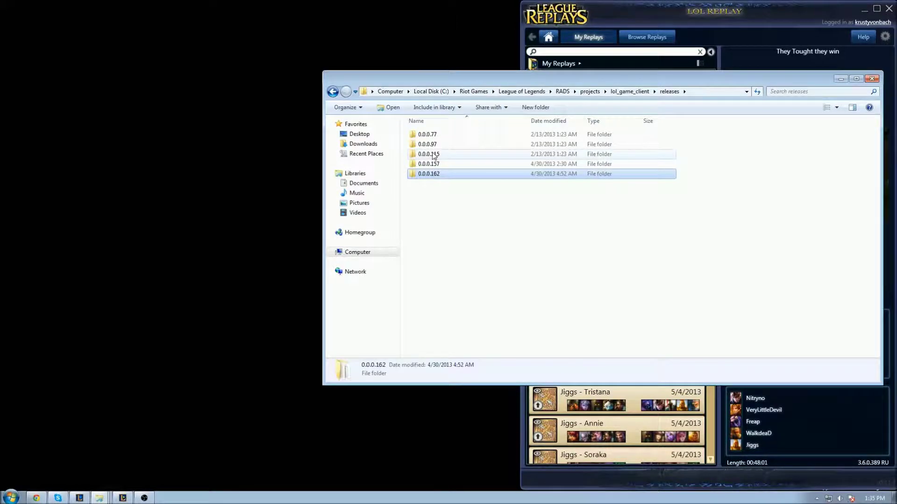
pyautogui.click(418, 183)
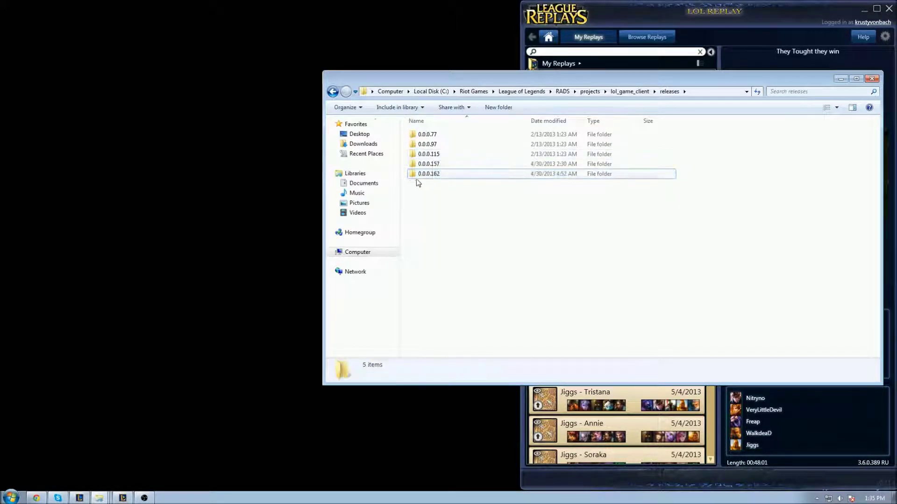
pyautogui.moveTo(424, 176)
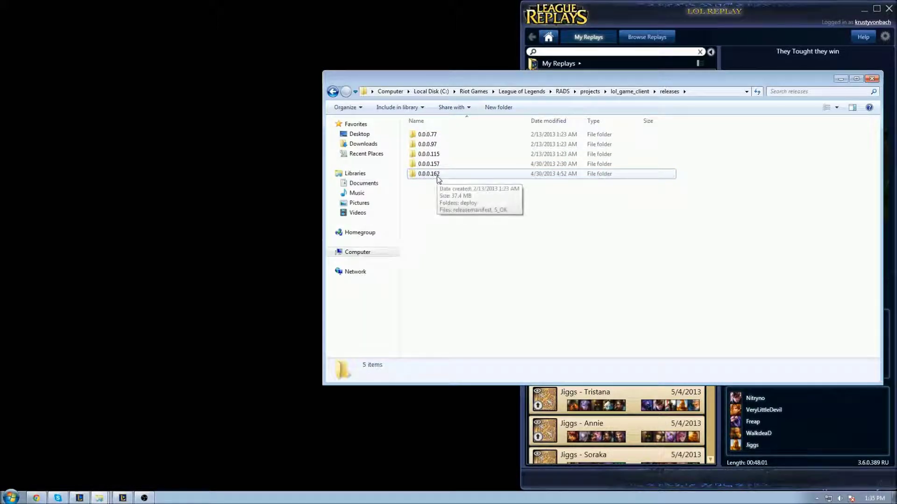
pyautogui.doubleClick(437, 177)
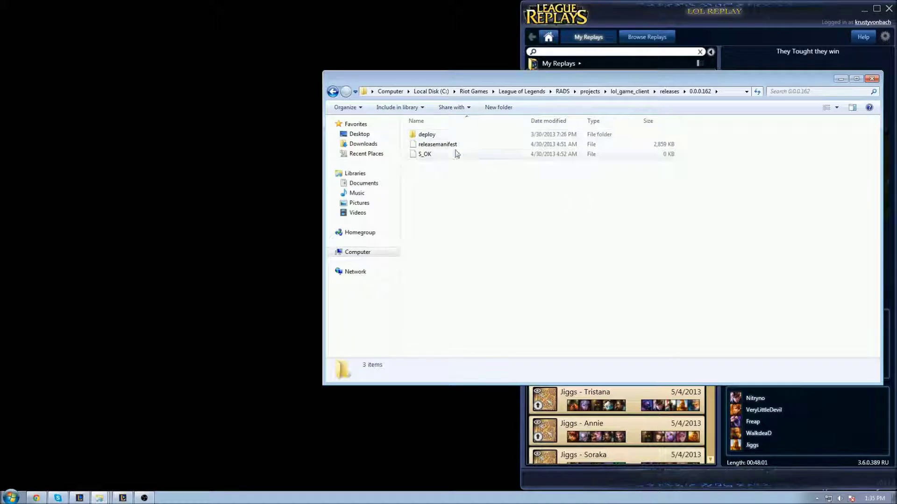
pyautogui.doubleClick(426, 134)
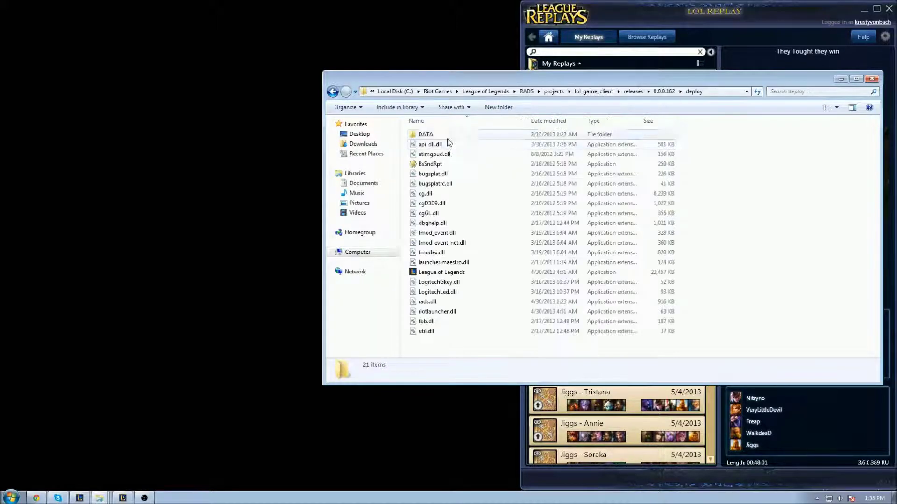
# Step: Copy League of Legends.exe from the deploy folder
pyautogui.click(440, 274)
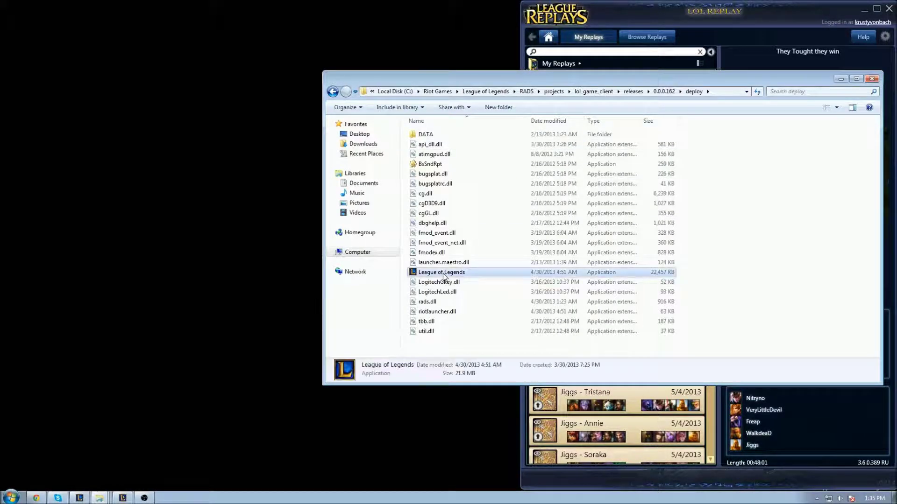
pyautogui.rightClick(457, 276)
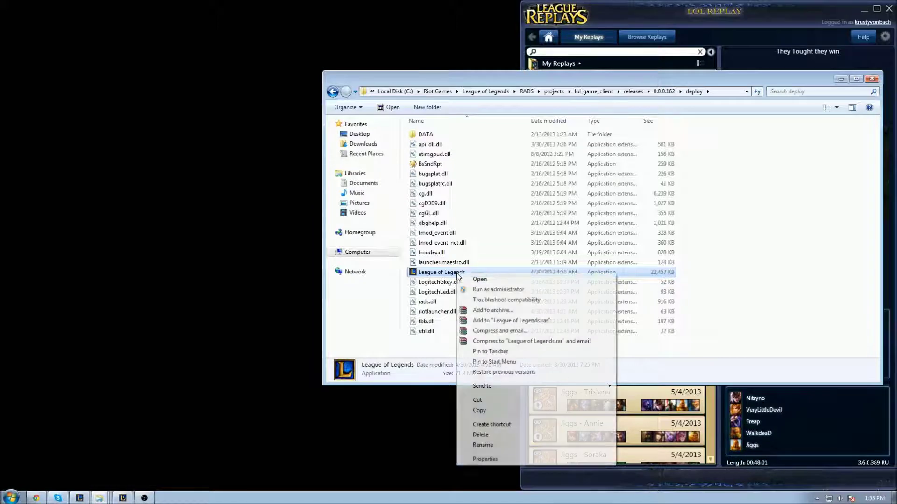
pyautogui.click(481, 411)
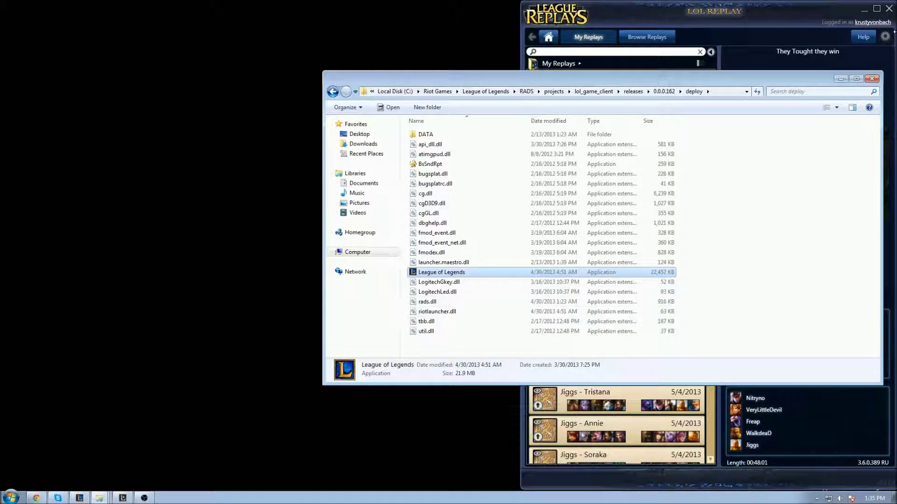
# Step: Close the game files window and open Documents\LOLReplay\data
pyautogui.click(870, 79)
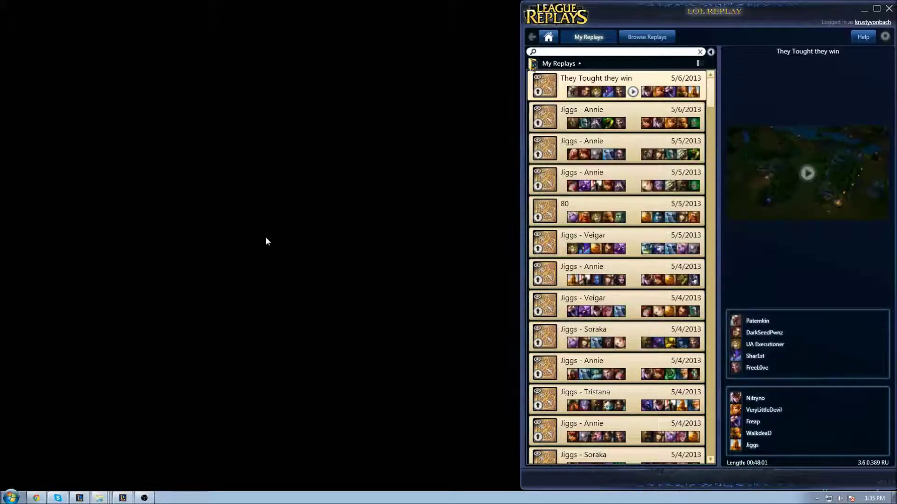
pyautogui.click(12, 498)
pyautogui.click(170, 304)
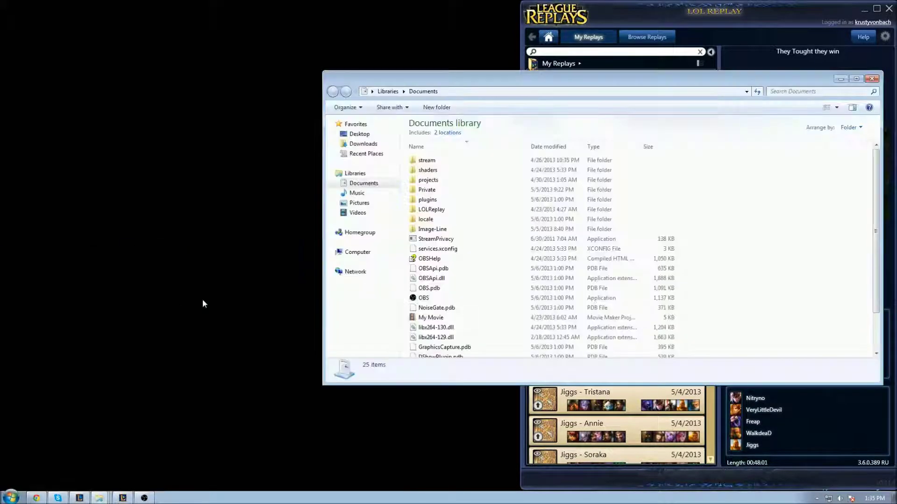
pyautogui.doubleClick(434, 209)
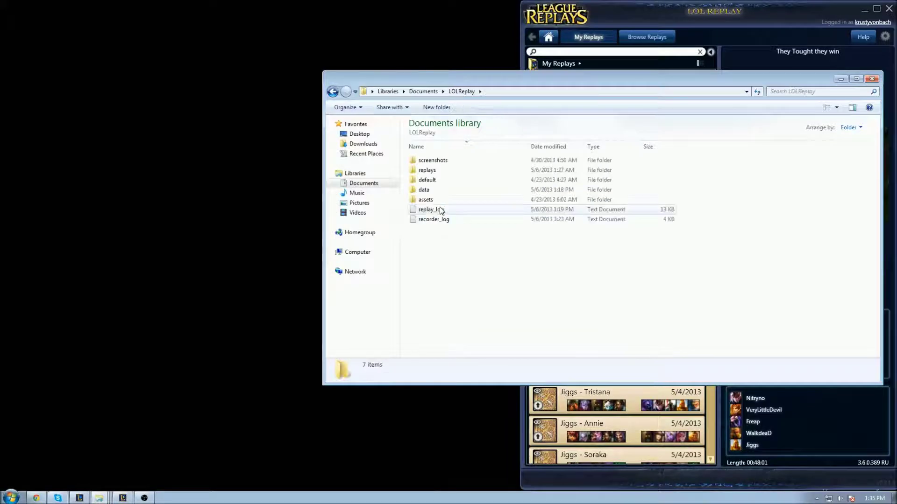
pyautogui.moveTo(529, 83); pyautogui.dragTo(410, 97)
pyautogui.doubleClick(271, 197)
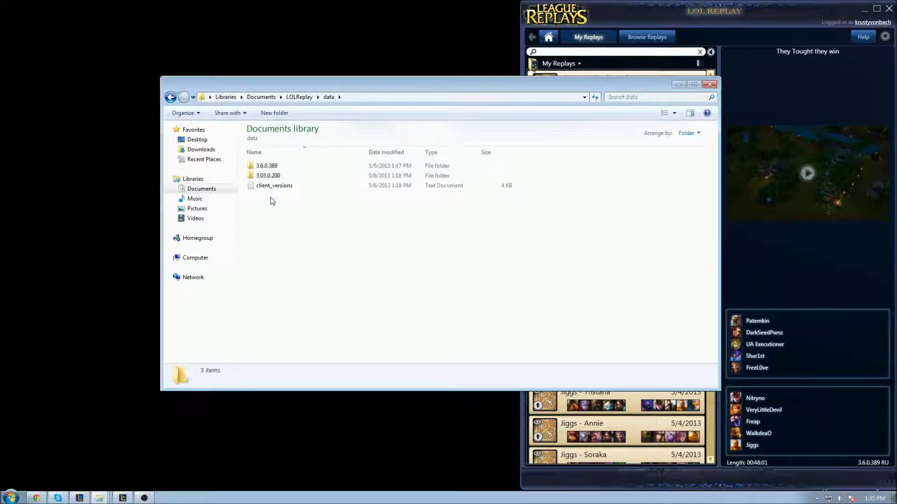
# Step: Permanently delete all three items in the data folder
pyautogui.moveTo(308, 220); pyautogui.dragTo(285, 156)
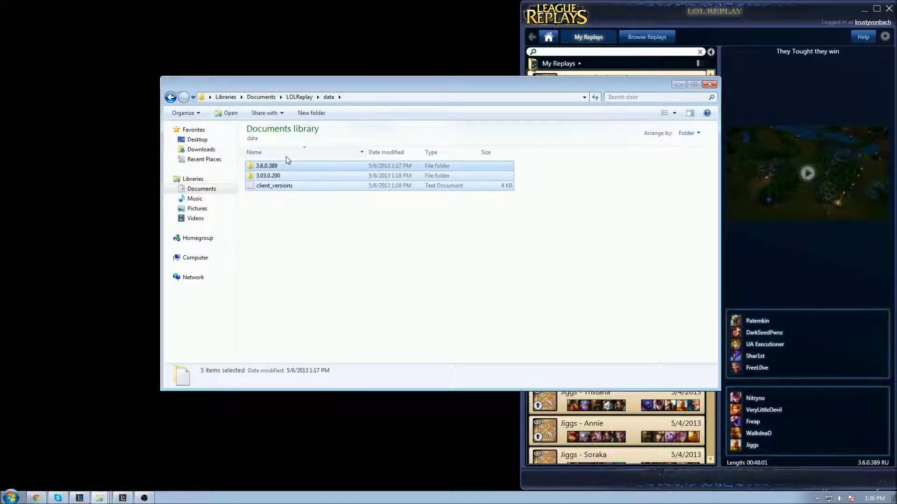
pyautogui.hotkey('shift', 'Delete')
pyautogui.press('Return')
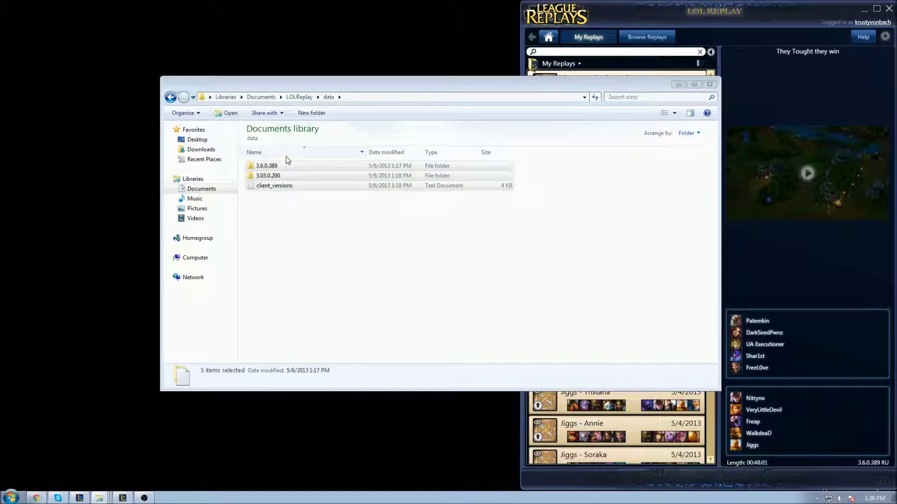
# Step: Create a New folder inside data and bring LOL Replay to the front
pyautogui.rightClick(305, 193)
pyautogui.moveTo(366, 307)
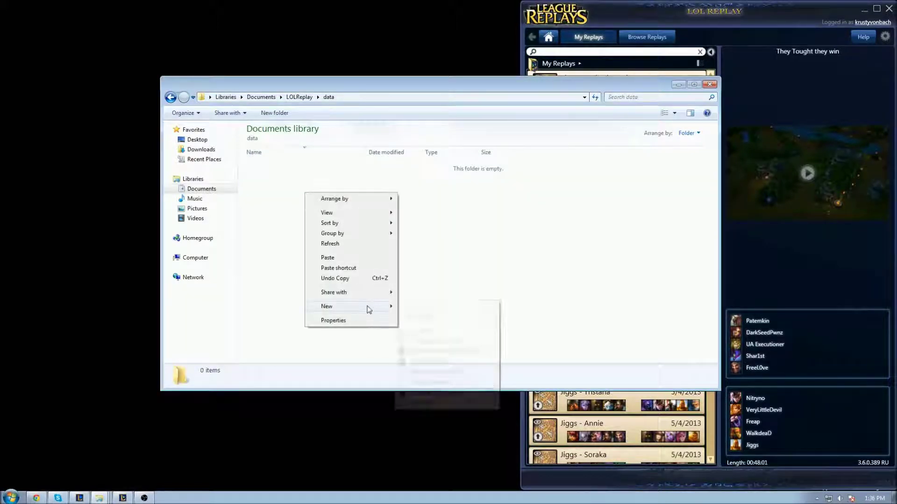
pyautogui.click(418, 306)
pyautogui.click(286, 182)
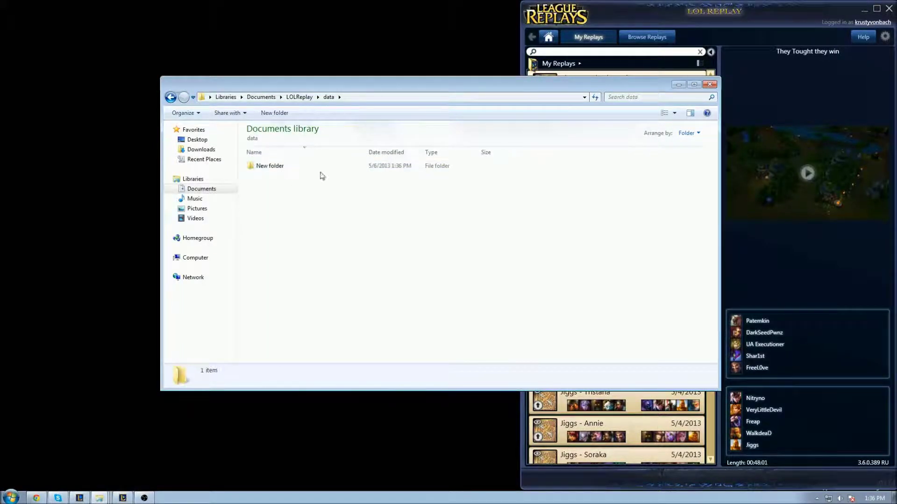
pyautogui.moveTo(539, 90); pyautogui.dragTo(500, 88)
pyautogui.click(658, 12)
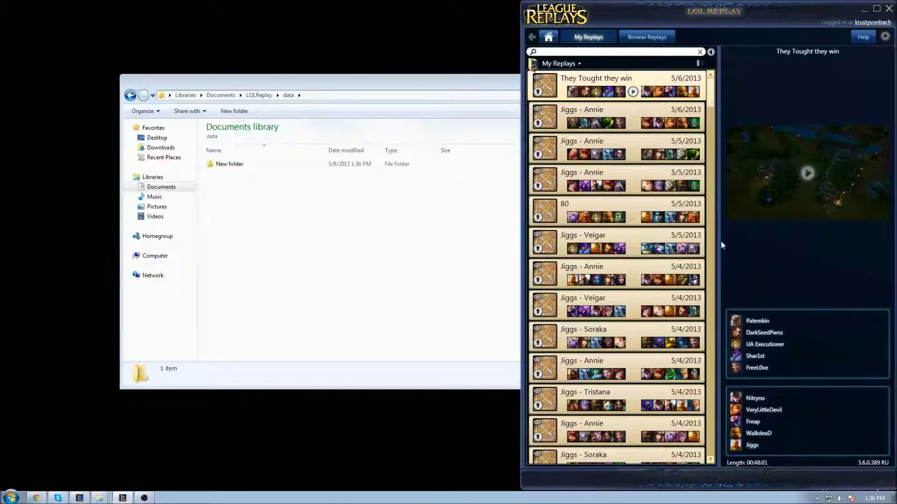
pyautogui.click(603, 275)
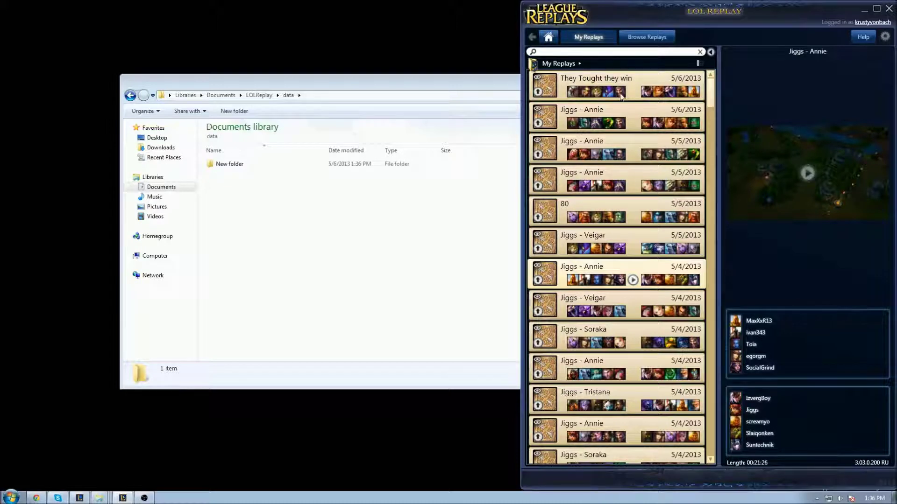
pyautogui.click(610, 79)
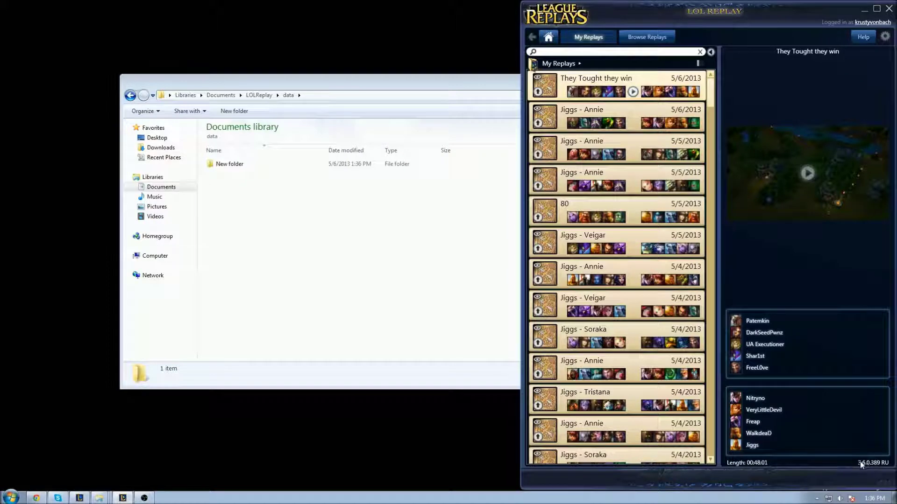
# Step: Rename New folder to 3.6.0.389 and open it
pyautogui.rightClick(237, 163)
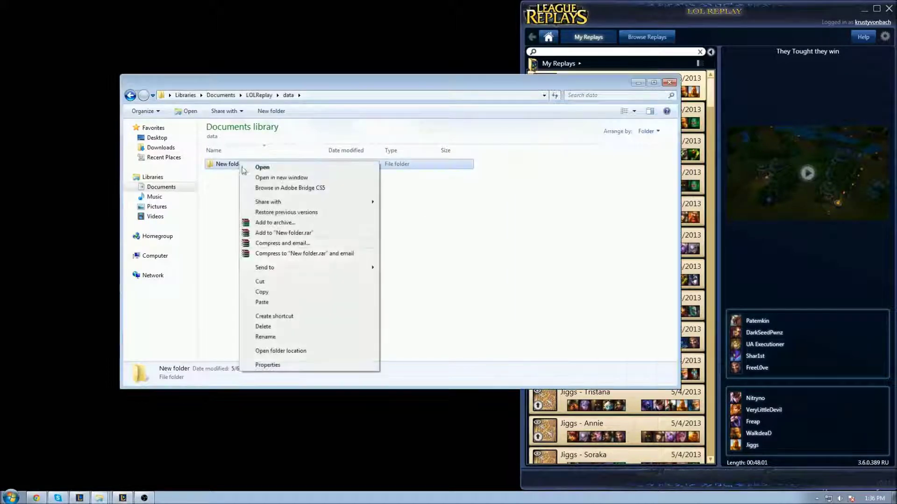
pyautogui.click(265, 336)
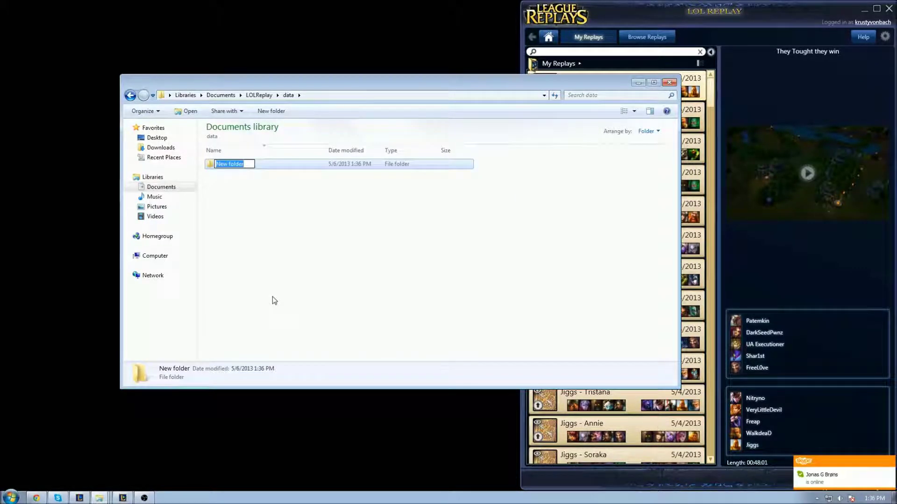
pyautogui.click(889, 462)
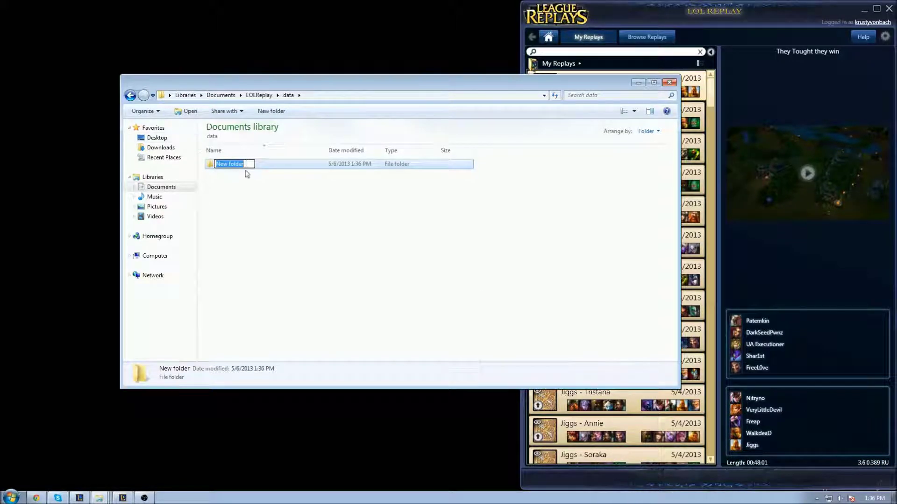
pyautogui.write('3.')
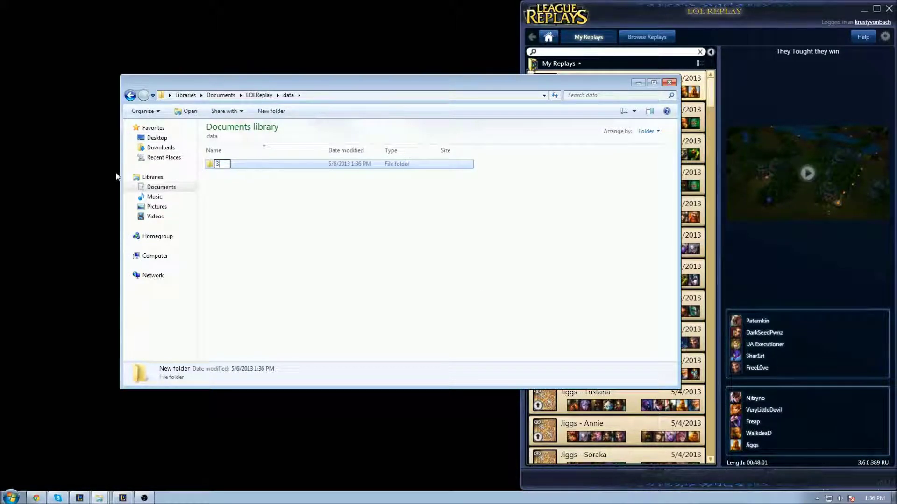
pyautogui.write('6.0.389')
pyautogui.press('Return')
pyautogui.click(235, 190)
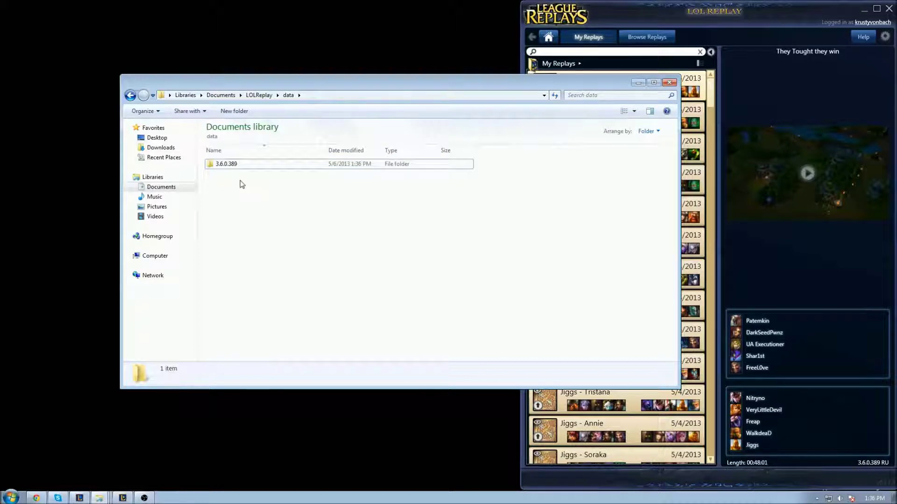
pyautogui.doubleClick(239, 167)
# Step: Paste League of Legends.exe into 3.6.0.389 and close the Explorer window
pyautogui.hotkey('ctrl', 'v')
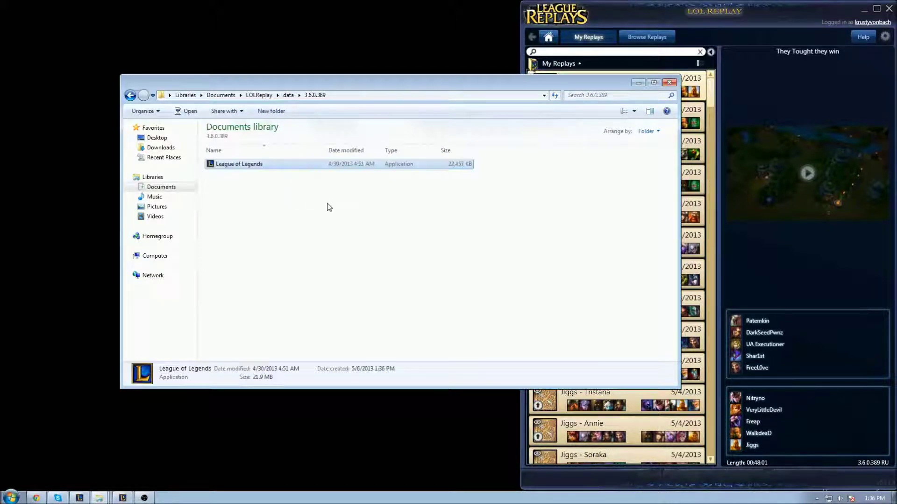
pyautogui.rightClick(269, 187)
pyautogui.click(482, 249)
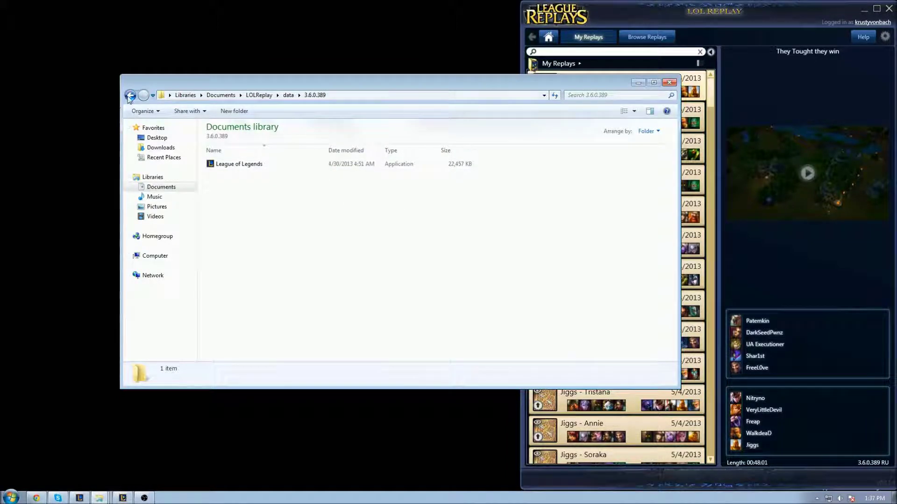
pyautogui.click(669, 82)
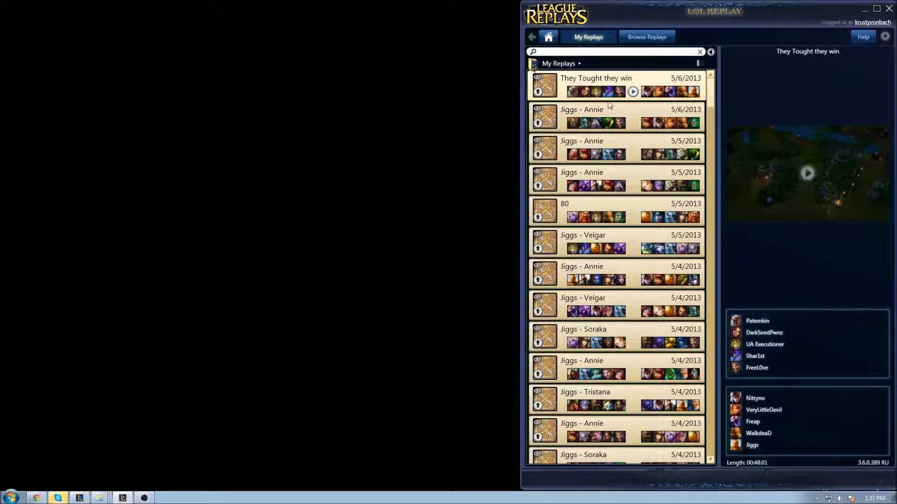
# Step: Check replay versions and open actions for the 5/4/2013 Jiggs - Annie replay (3.03.0.200)
pyautogui.click(604, 208)
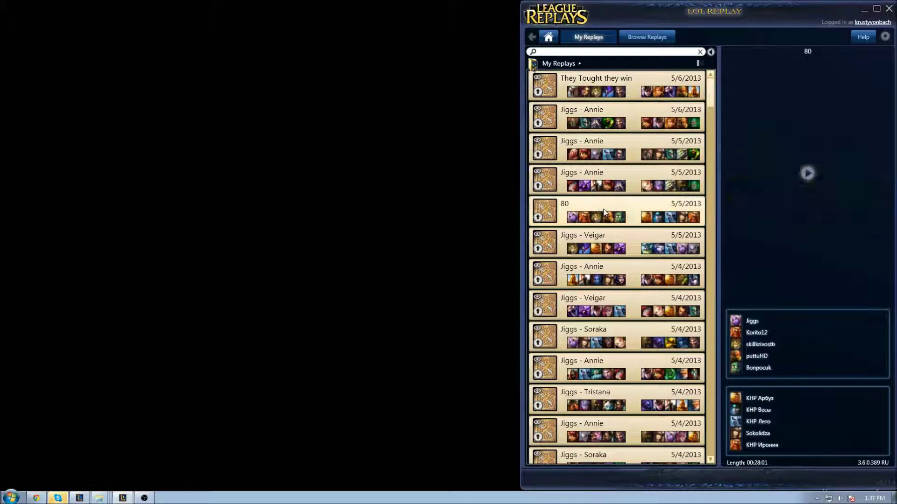
pyautogui.click(629, 253)
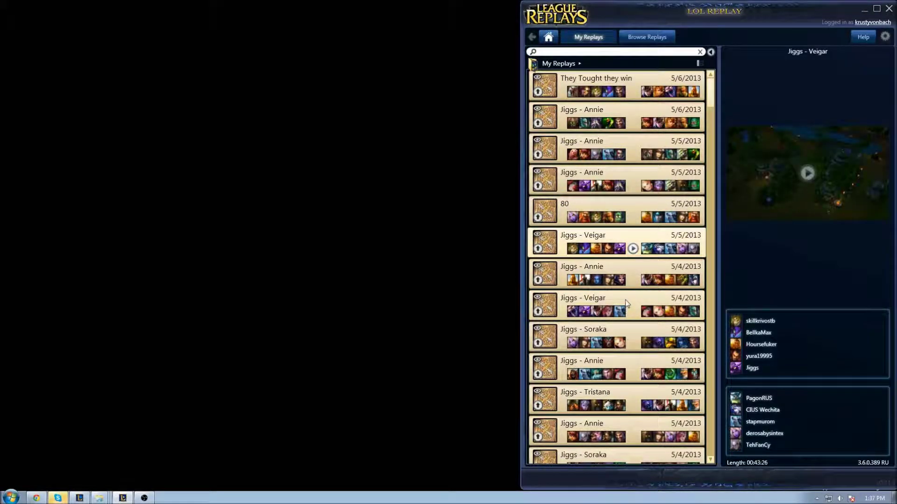
pyautogui.click(626, 306)
pyautogui.click(627, 340)
pyautogui.click(617, 217)
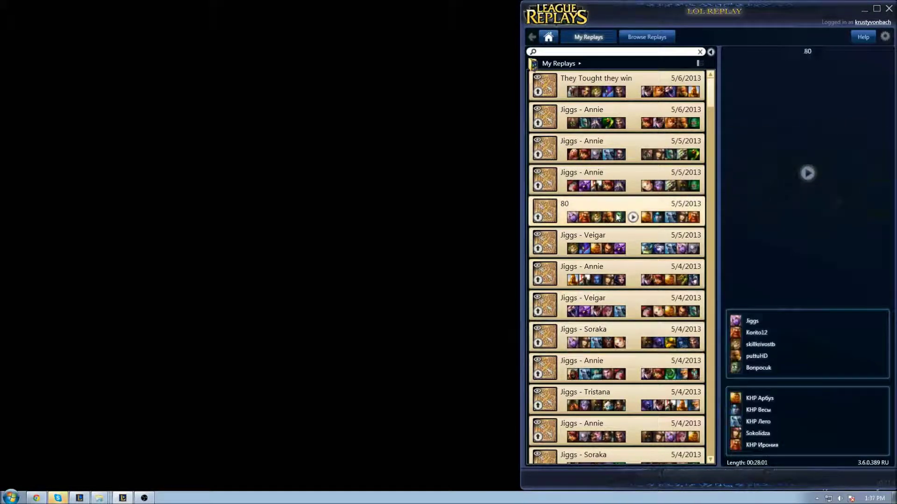
pyautogui.click(605, 156)
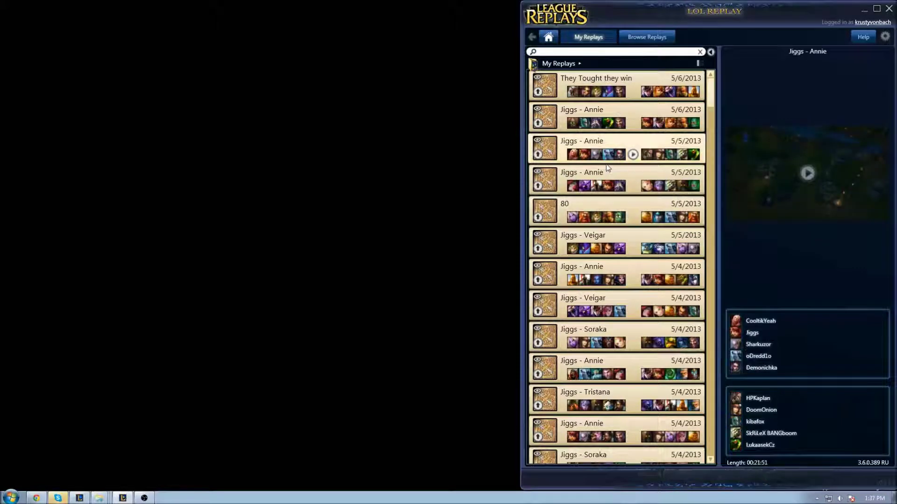
pyautogui.click(601, 191)
pyautogui.press('Up')
pyautogui.press('Up')
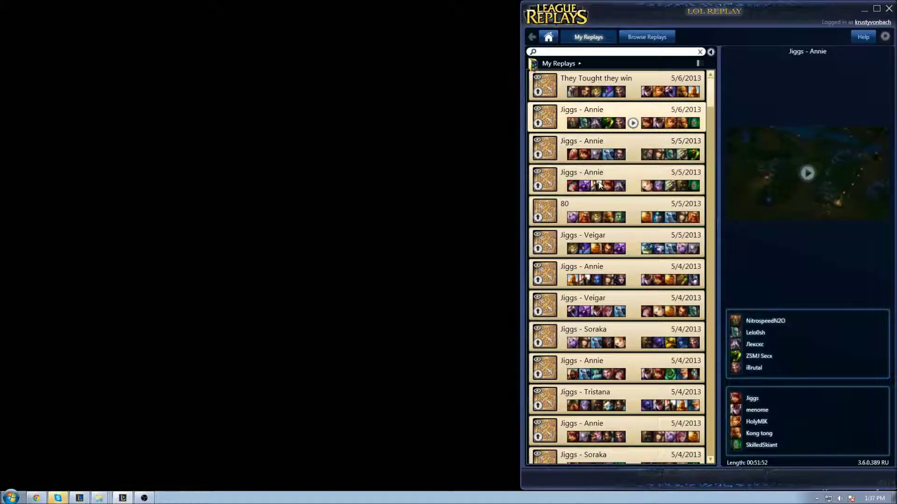
pyautogui.click(600, 185)
pyautogui.click(595, 245)
pyautogui.click(593, 276)
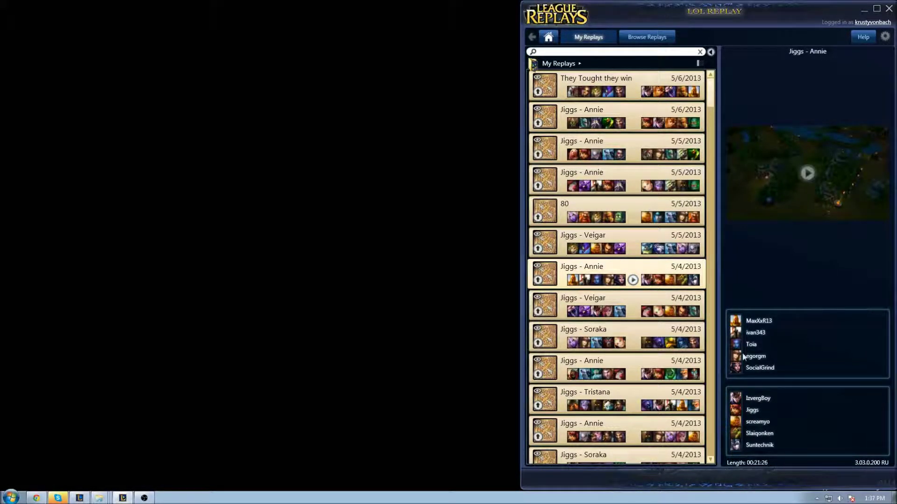
pyautogui.rightClick(617, 270)
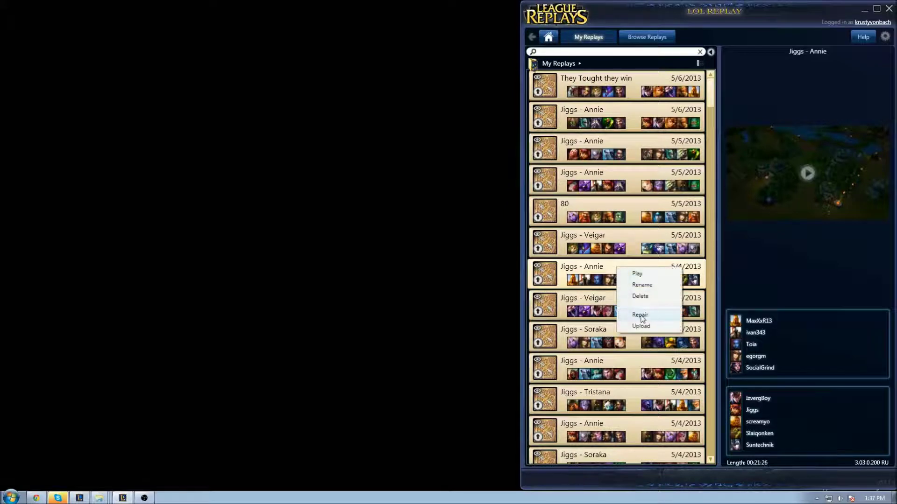
# Step: Start Repair and open Documents\LOLReplay\data to read the version folder name
pyautogui.click(640, 315)
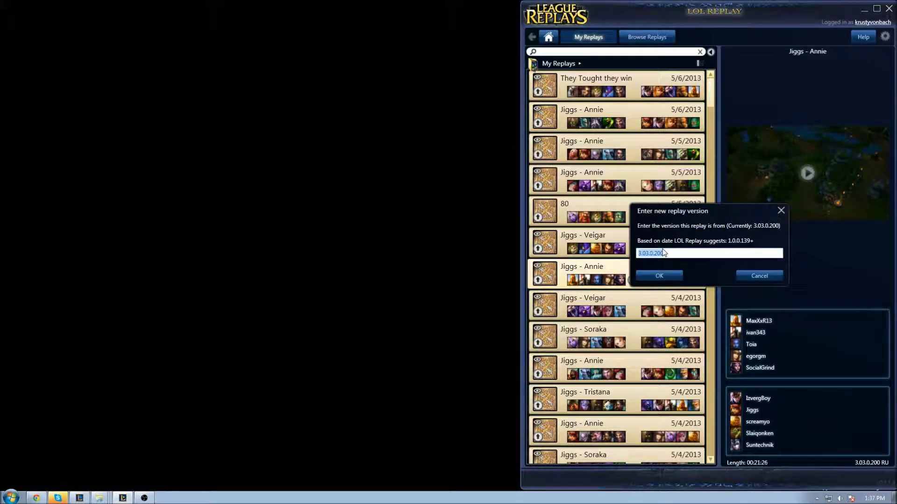
pyautogui.click(99, 498)
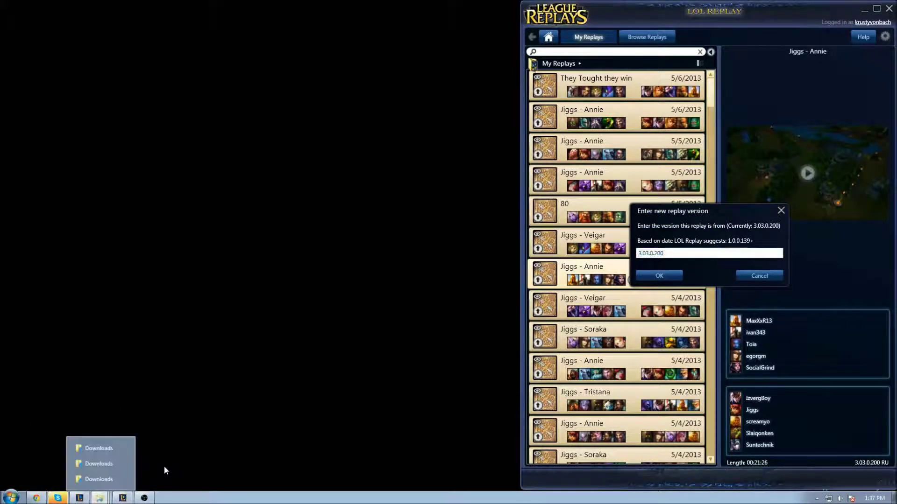
pyautogui.click(124, 464)
pyautogui.press('super')
pyautogui.click(161, 310)
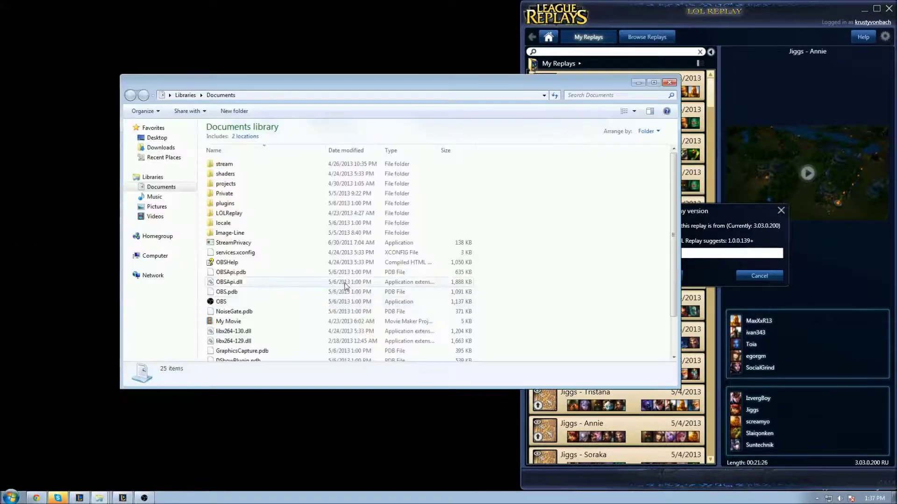
pyautogui.doubleClick(265, 216)
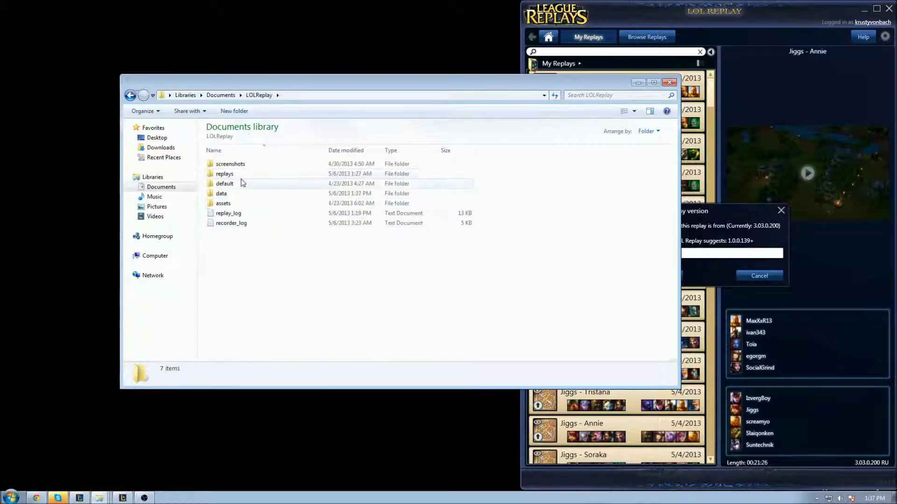
pyautogui.doubleClick(232, 191)
pyautogui.moveTo(299, 82); pyautogui.dragTo(186, 76)
# Step: Enter version 3.6.0.389 for the replay and confirm all prompts
pyautogui.click(700, 253)
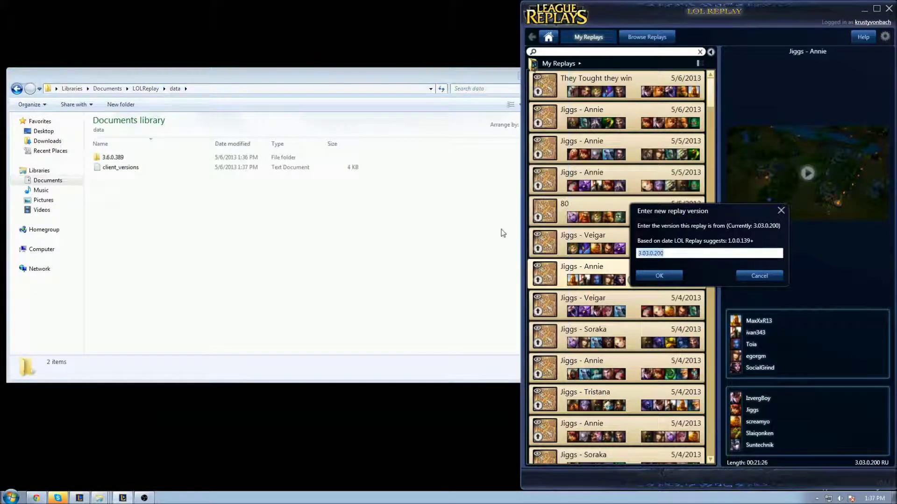
pyautogui.write('3.6.0.389')
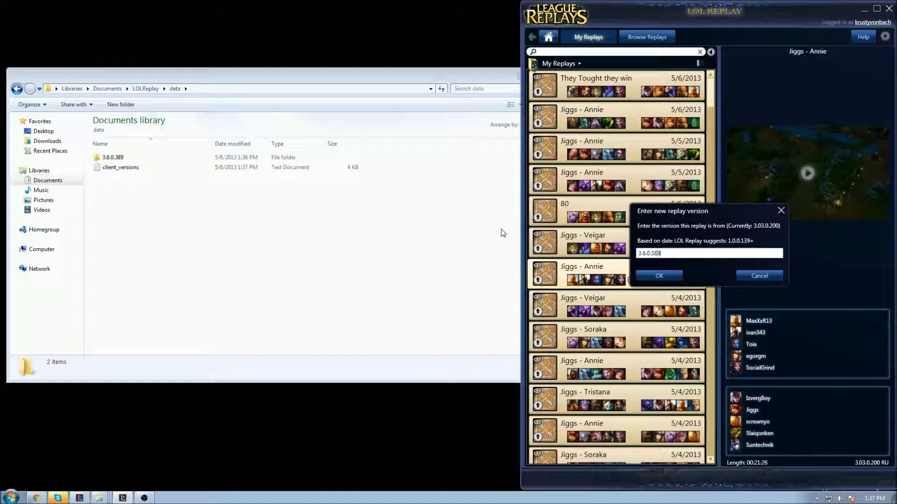
pyautogui.click(668, 276)
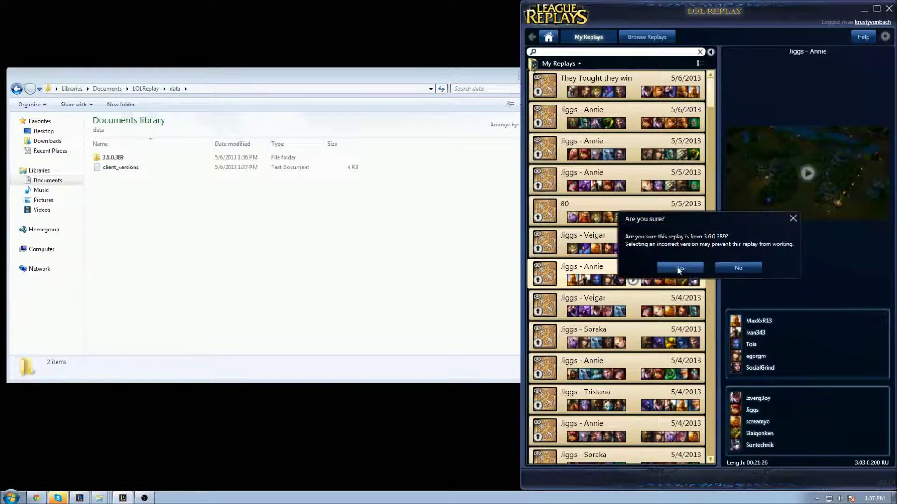
pyautogui.click(678, 268)
pyautogui.click(680, 264)
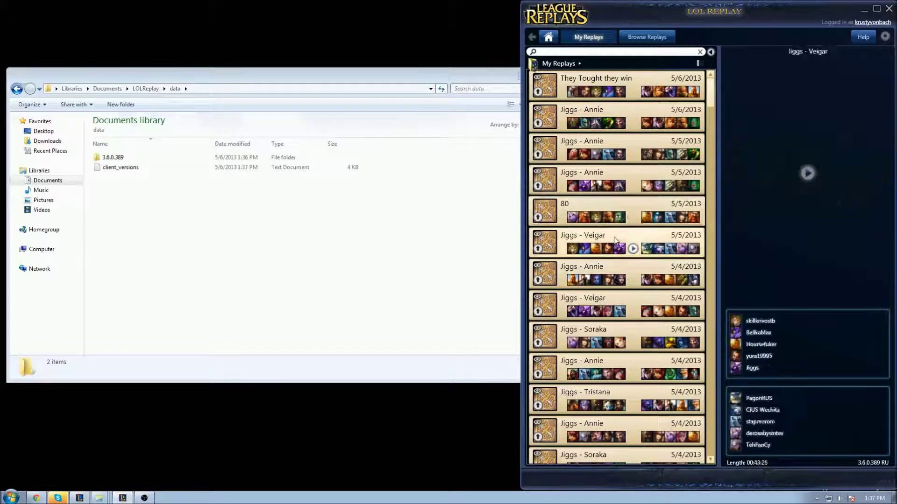
# Step: Play the 'They Tought they win' replay from its right-click menu
pyautogui.moveTo(622, 198)
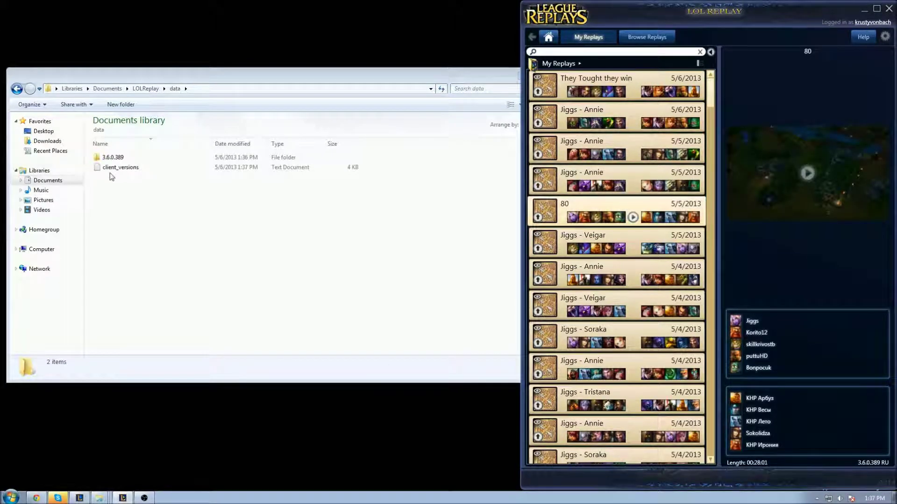
pyautogui.click(607, 81)
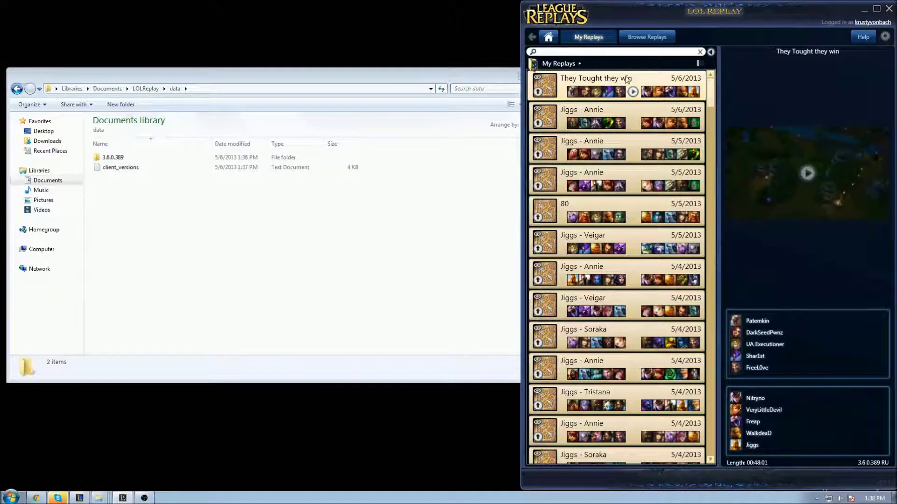
pyautogui.rightClick(626, 80)
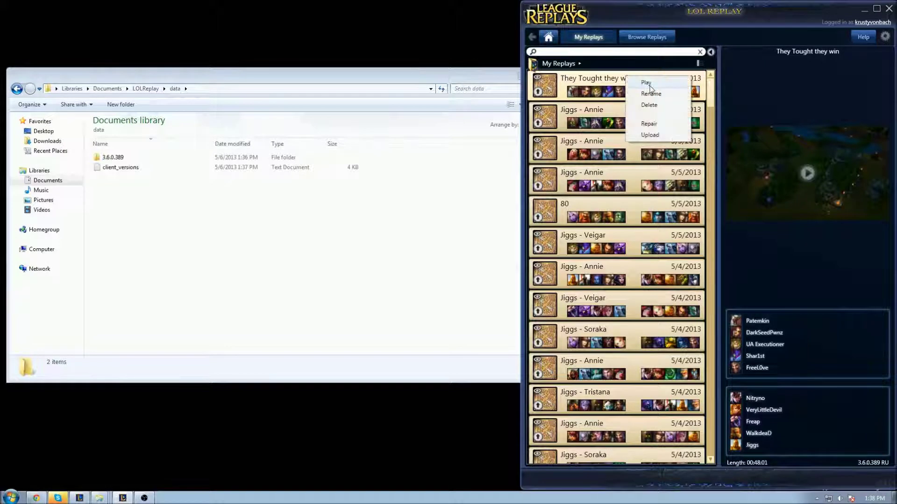
pyautogui.click(646, 83)
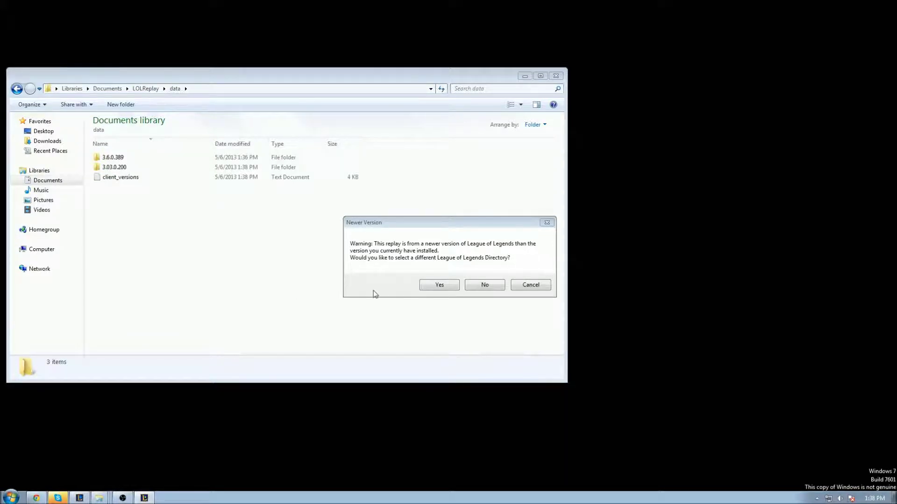
# Step: Decline the Newer Version and Fix Exe? prompts, then minimize Explorer
pyautogui.click(486, 286)
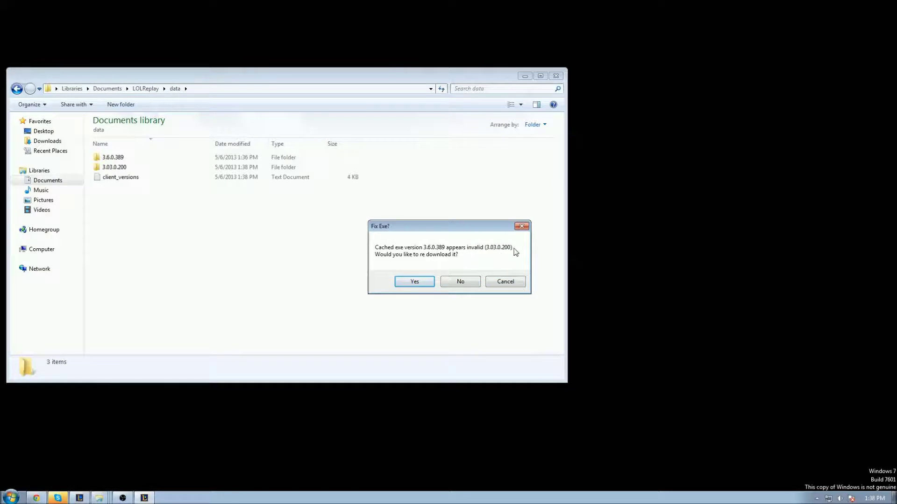
pyautogui.click(462, 283)
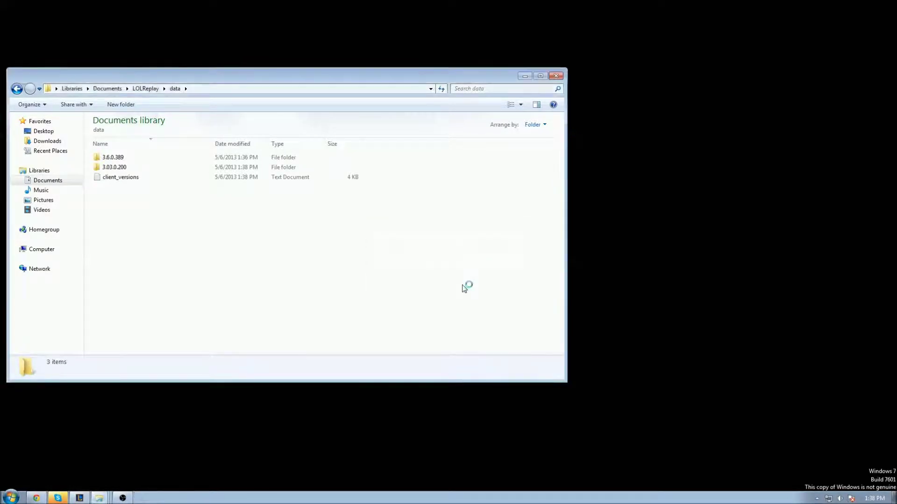
pyautogui.click(525, 75)
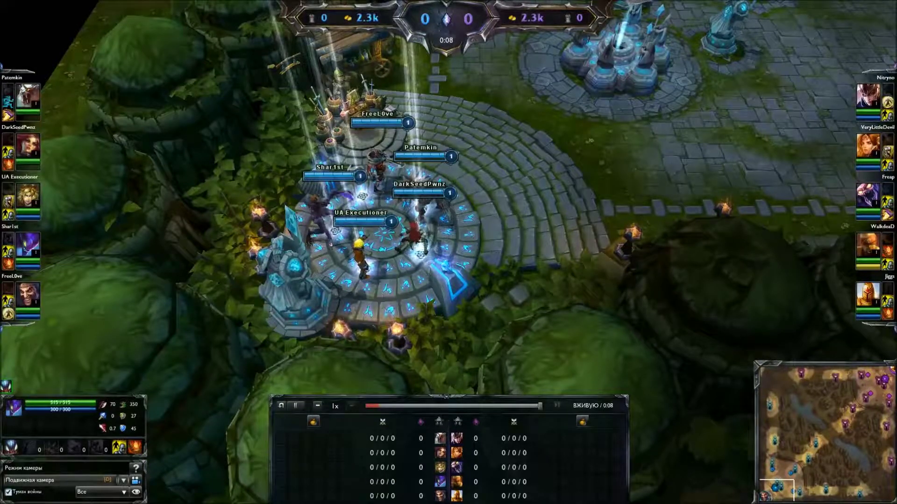
# Step: Shift the spectator camera across the map and jump it to the purple team's base
pyautogui.press('Right')
pyautogui.press('F8')
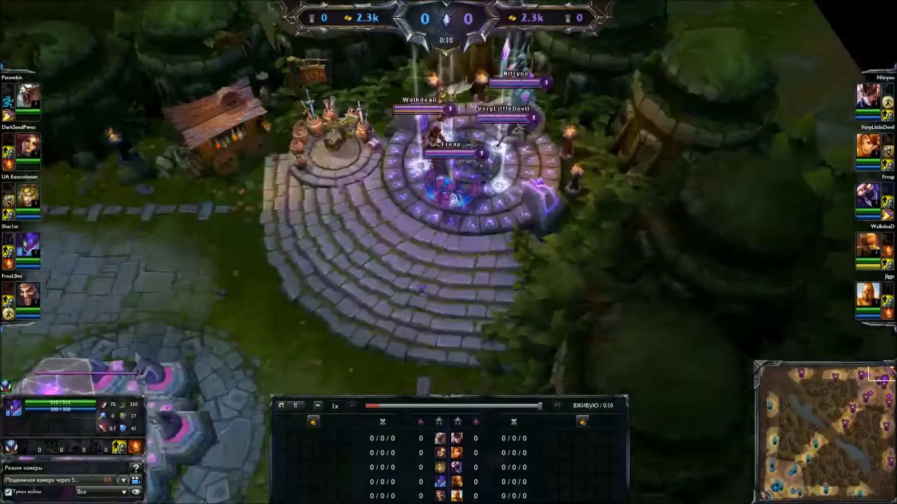